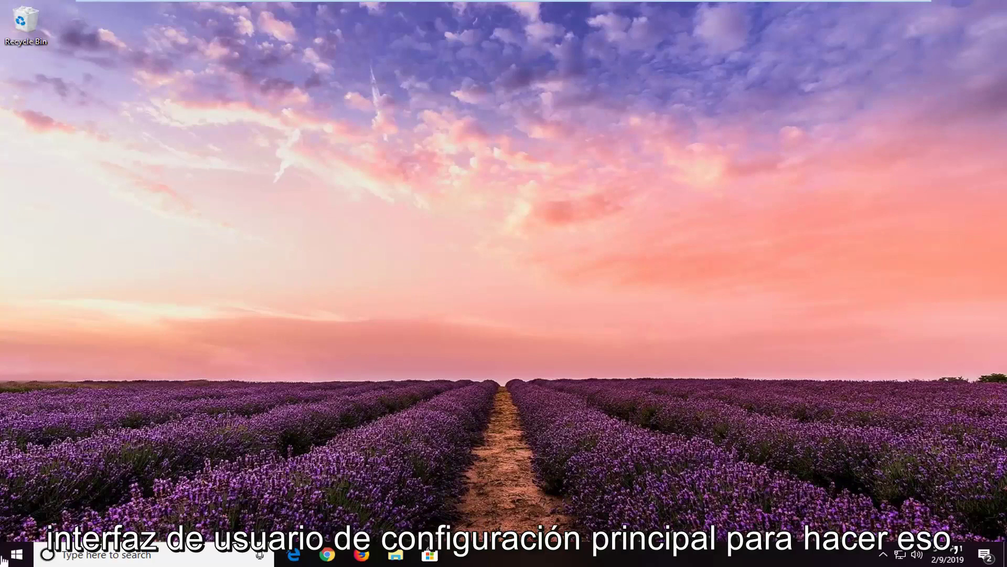
- Search the Start menu for 'windows update'
left_click(15, 559)
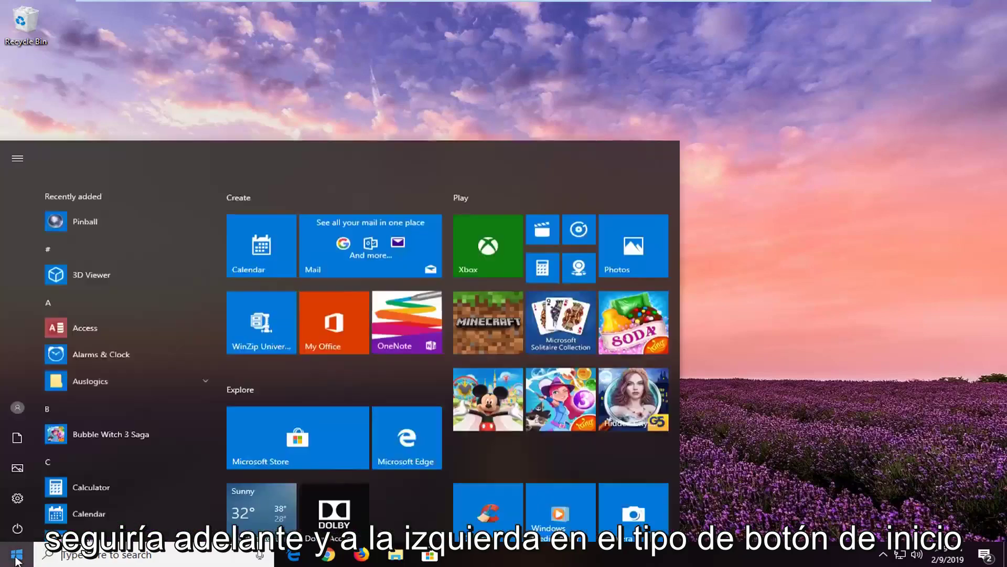
type("wi")
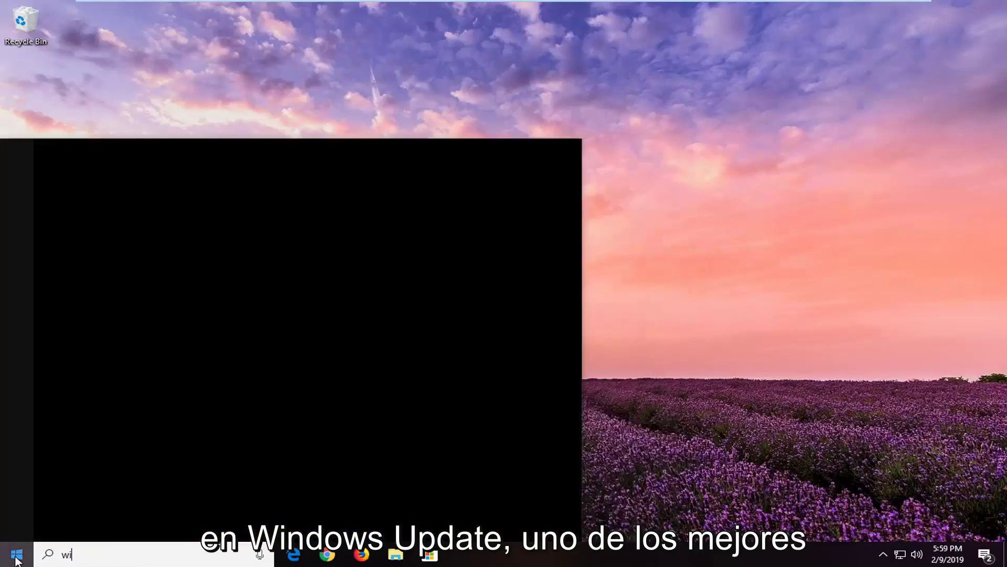
type("ndows update")
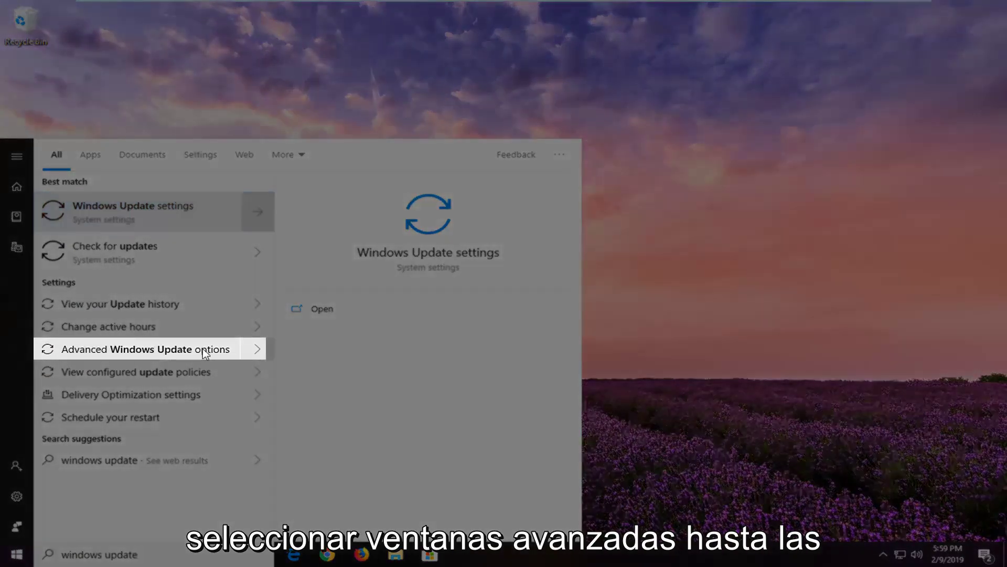
- On Advanced Windows Update options, turn the pause updates switch On, then back Off
left_click(204, 350)
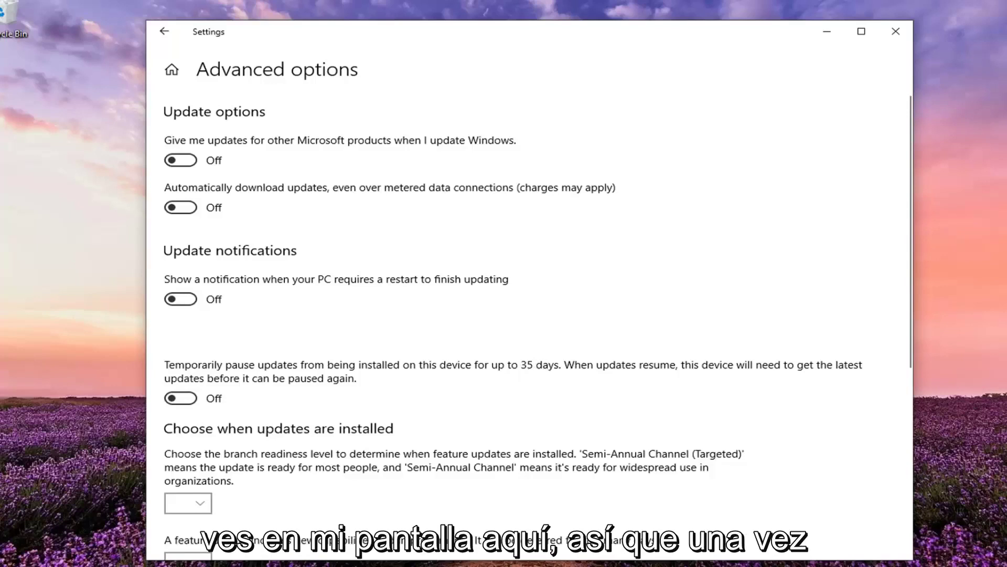
left_click(181, 400)
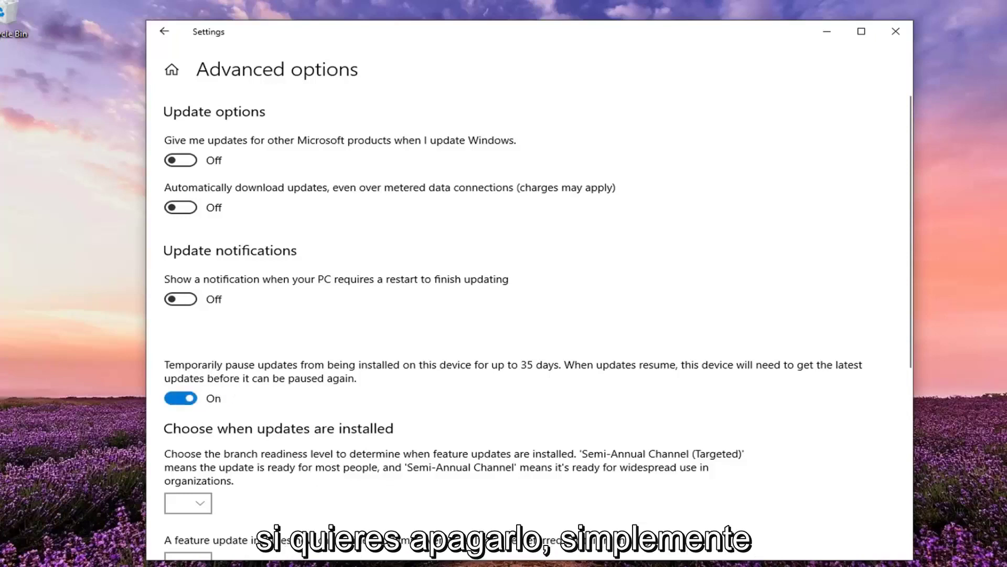
left_click(184, 399)
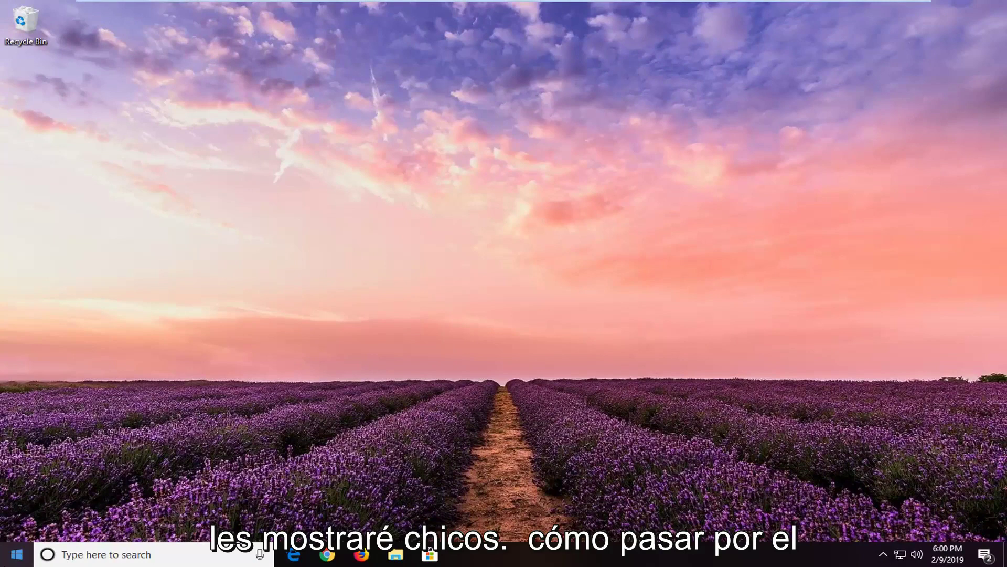
- Search Start for 'local group policy' and launch the Edit group policy match
left_click(16, 554)
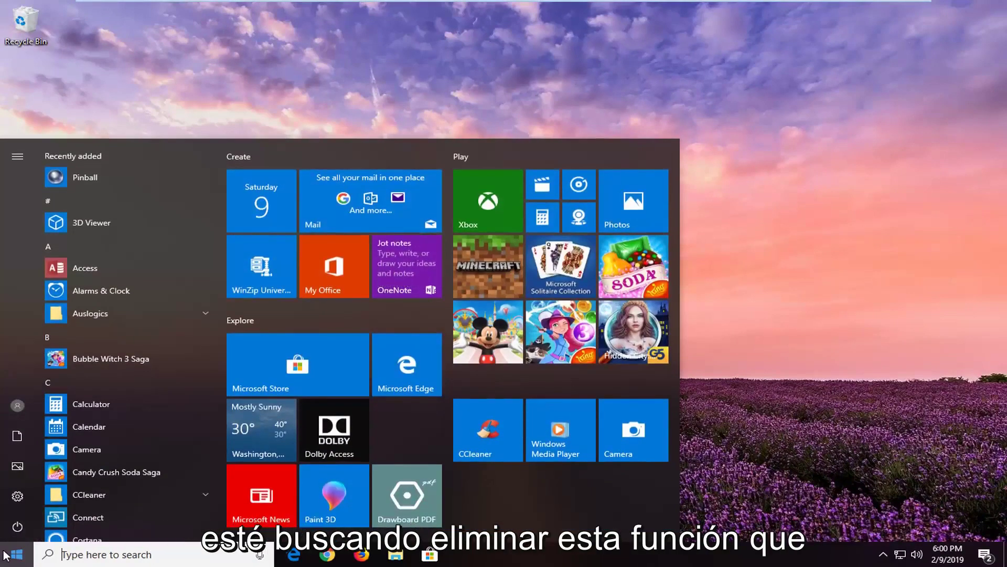
type("local group ")
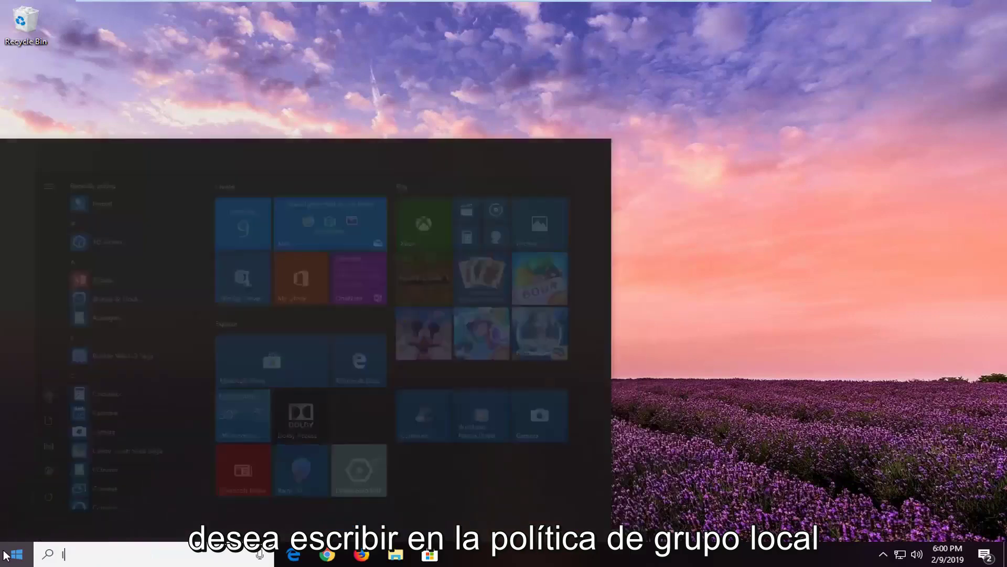
type("policy")
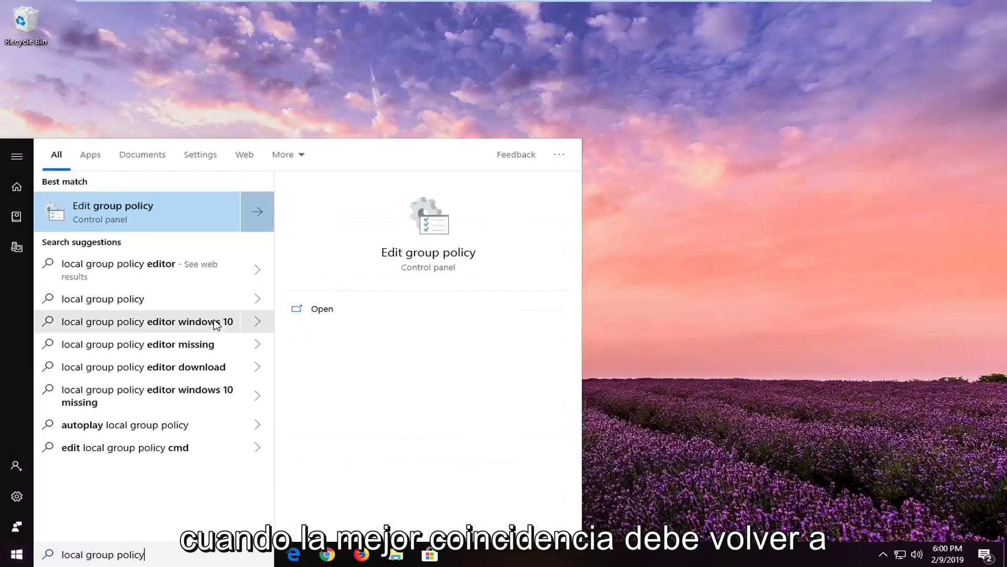
left_click(126, 219)
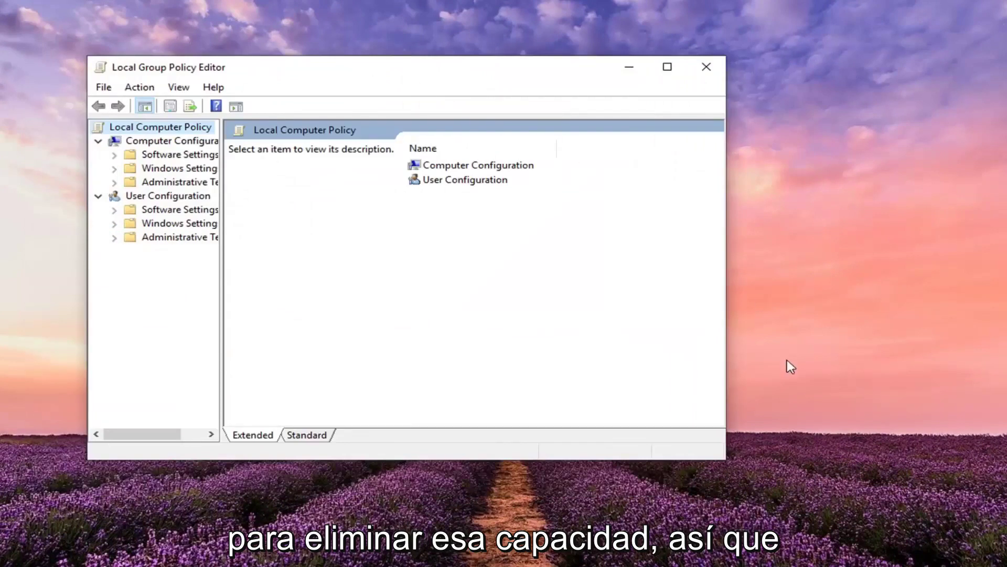
- Enlarge the policy editor, widen the folder tree, and collapse User Configuration
left_click_drag(726, 459, 916, 520)
left_click_drag(221, 251, 370, 250)
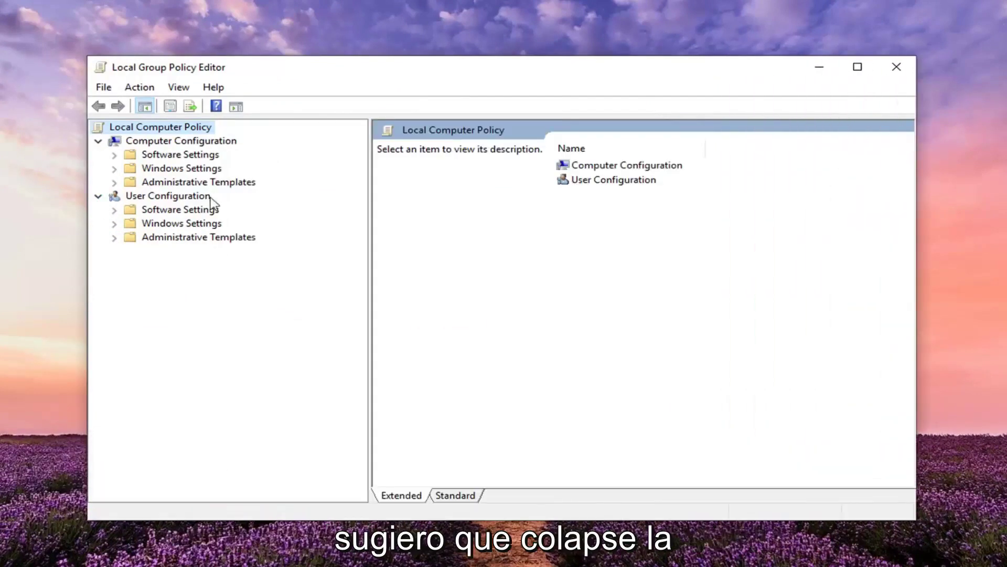
left_click(130, 196)
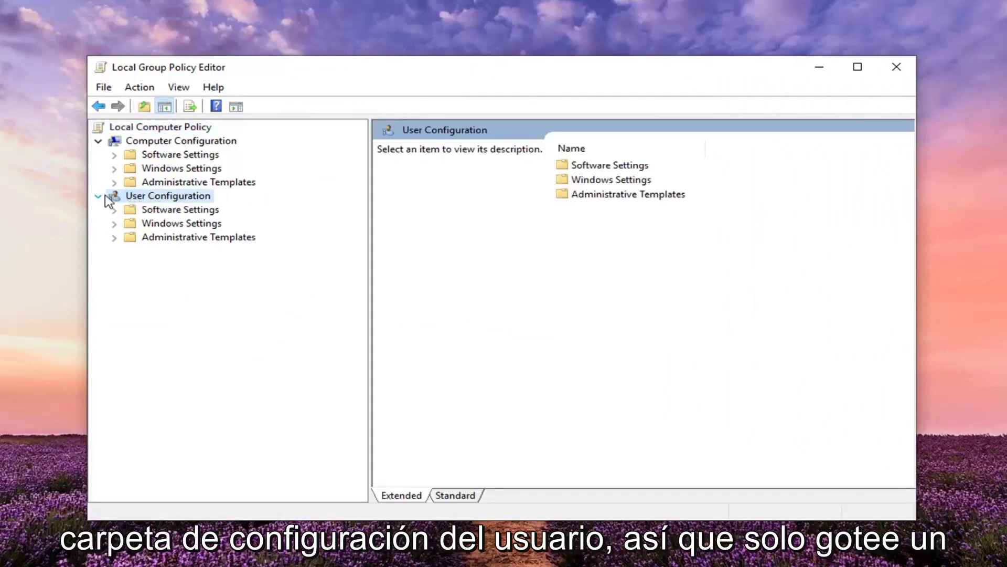
left_click(98, 197)
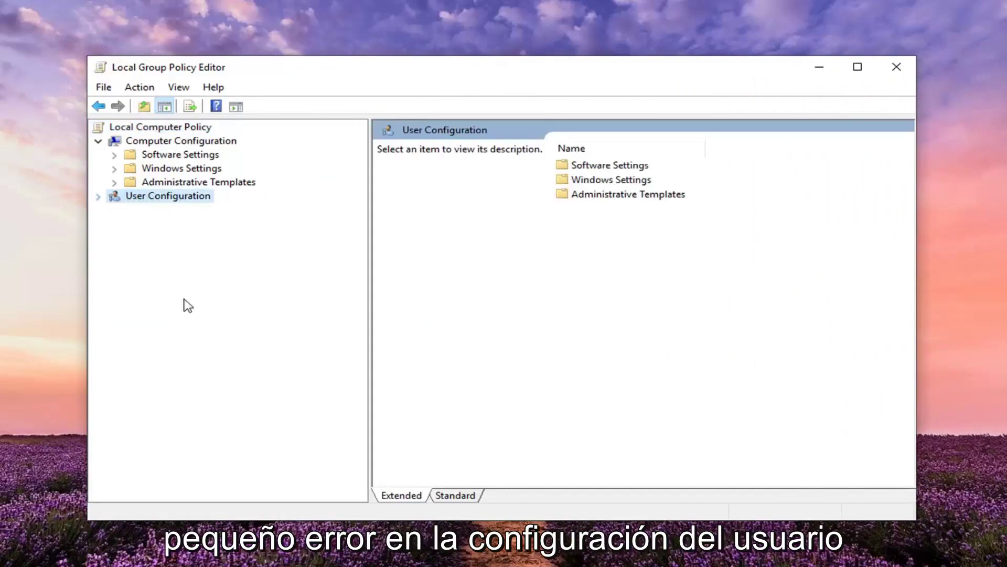
- Expand Computer Configuration > Administrative Templates > Windows Components down to Windows Update
left_click(160, 141)
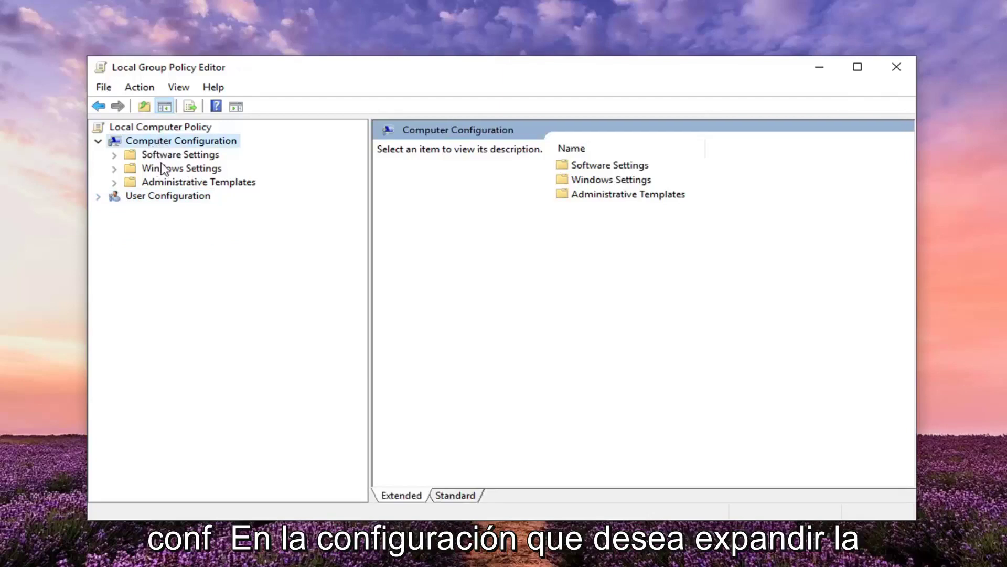
left_click(162, 182)
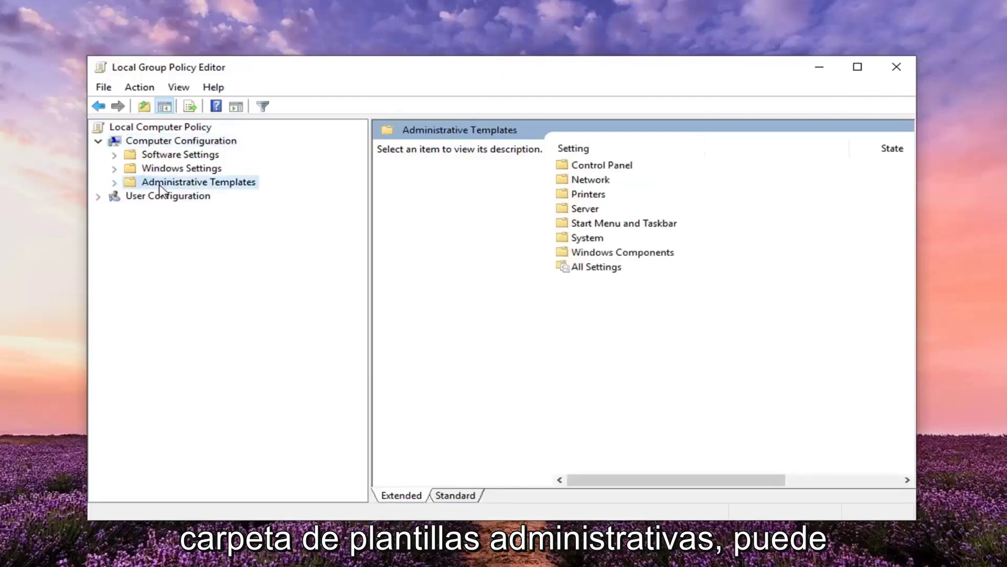
left_click(114, 183)
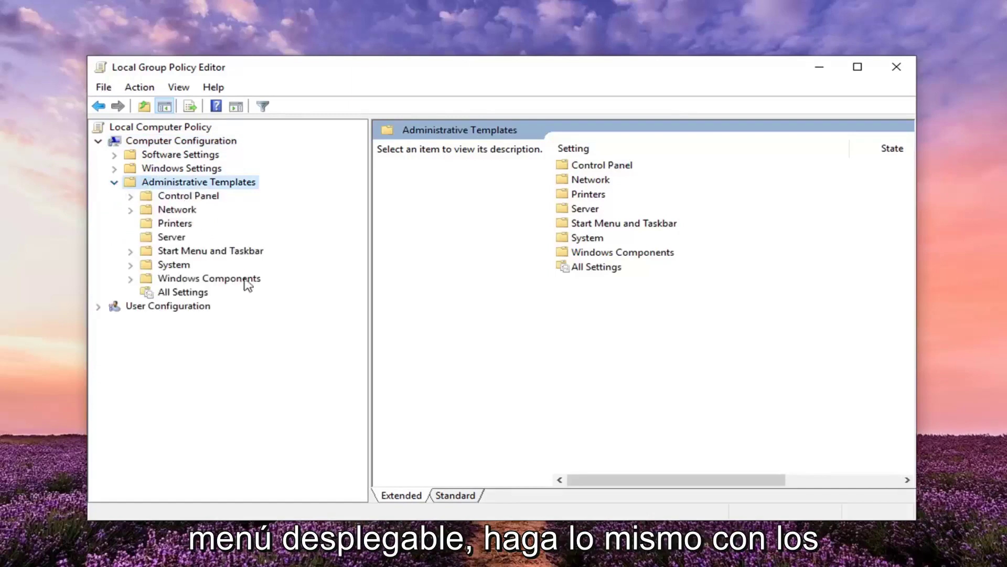
left_click(209, 280)
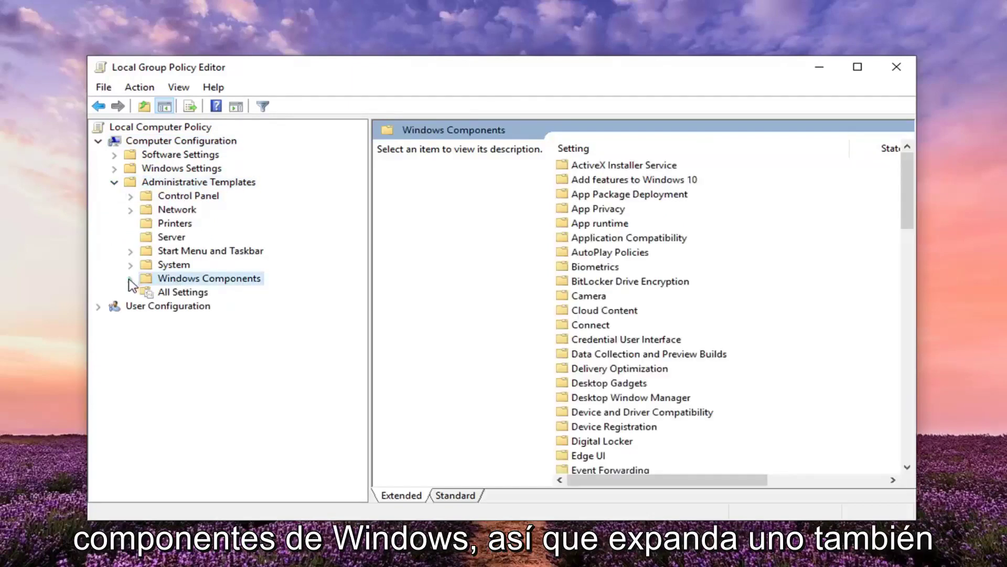
left_click(130, 279)
scroll(263, 262, "down", 7)
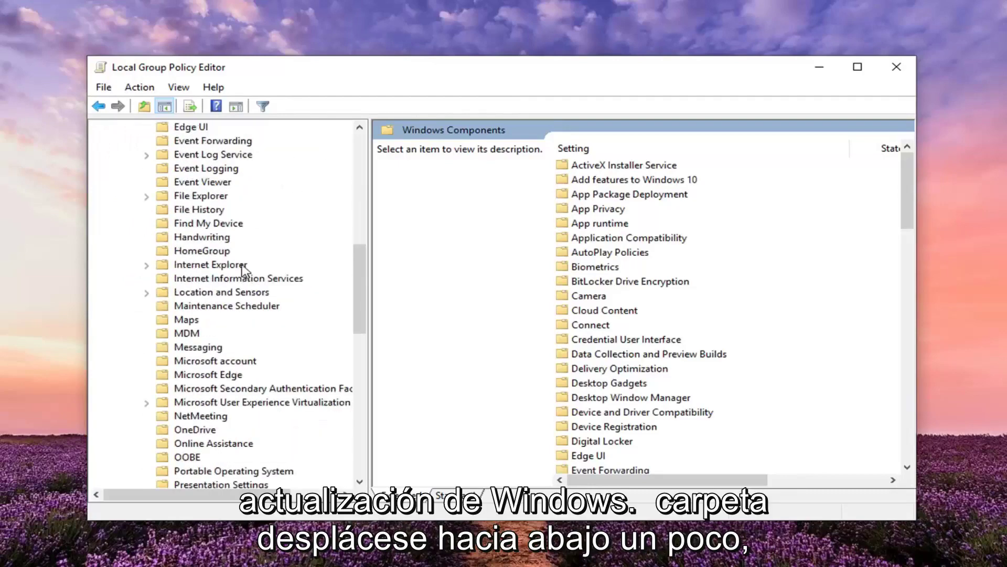
scroll(243, 278, "down", 12)
scroll(226, 344, "down", 2)
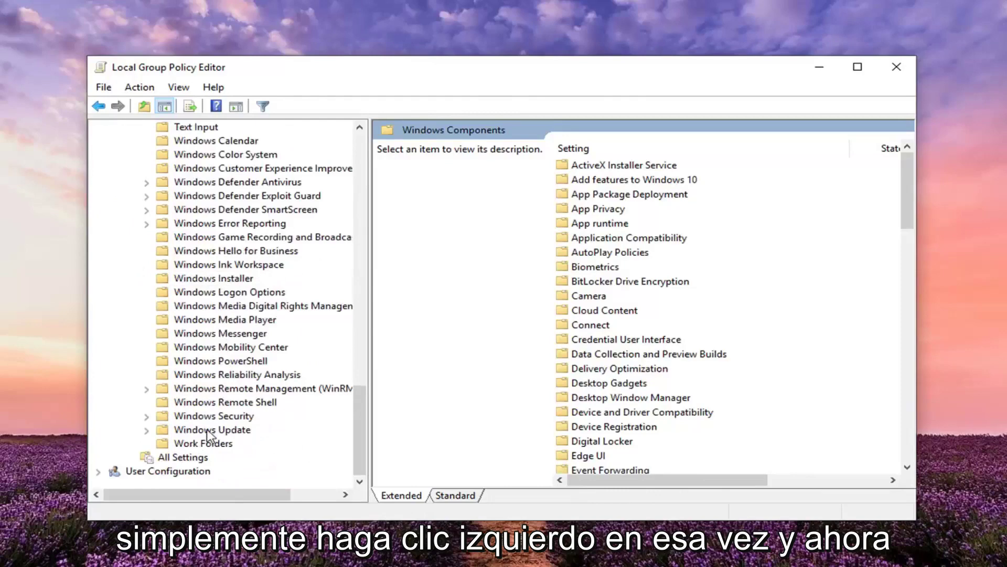
- In the Windows Update folder, open the Remove access to "Pause updates" feature policy
left_click(210, 429)
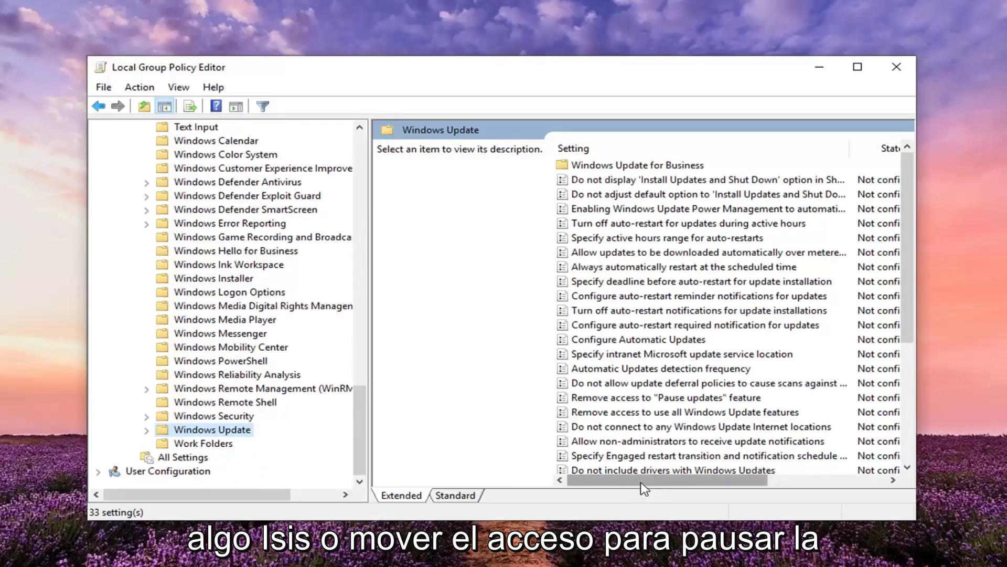
left_click(618, 399)
scroll(618, 401, "down", 4)
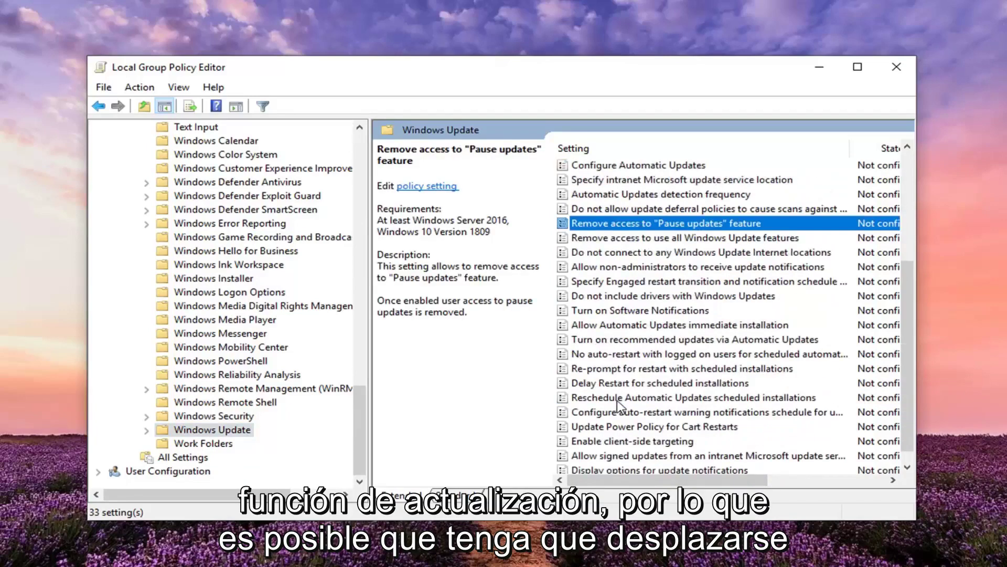
scroll(619, 403, "down", 1)
scroll(620, 404, "up", 2)
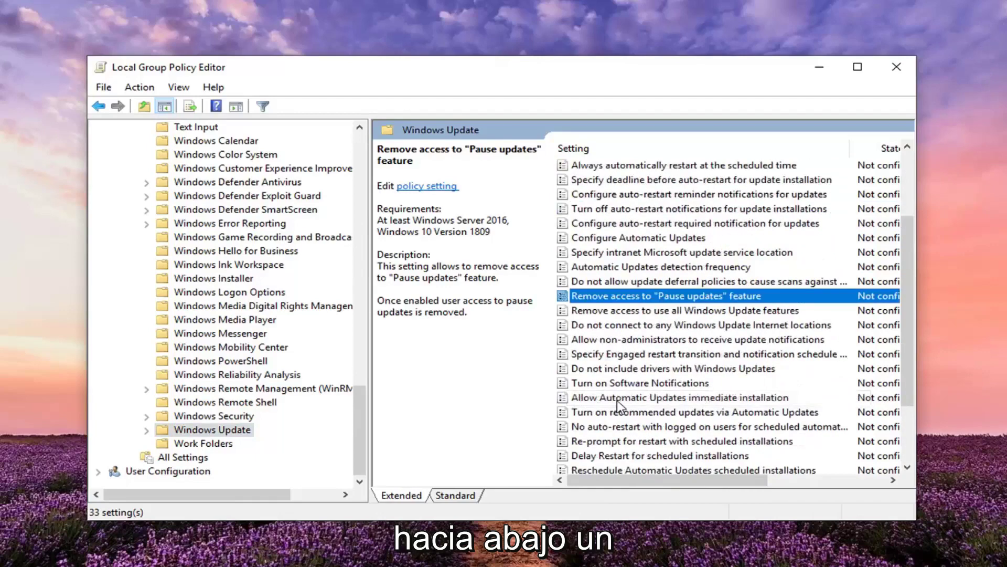
scroll(617, 400, "up", 1)
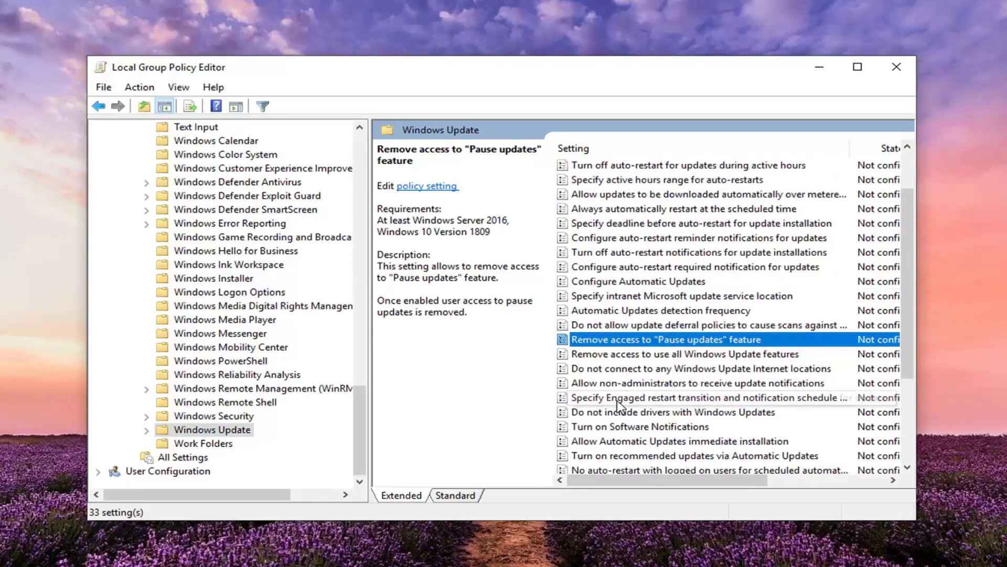
scroll(617, 399, "up", 2)
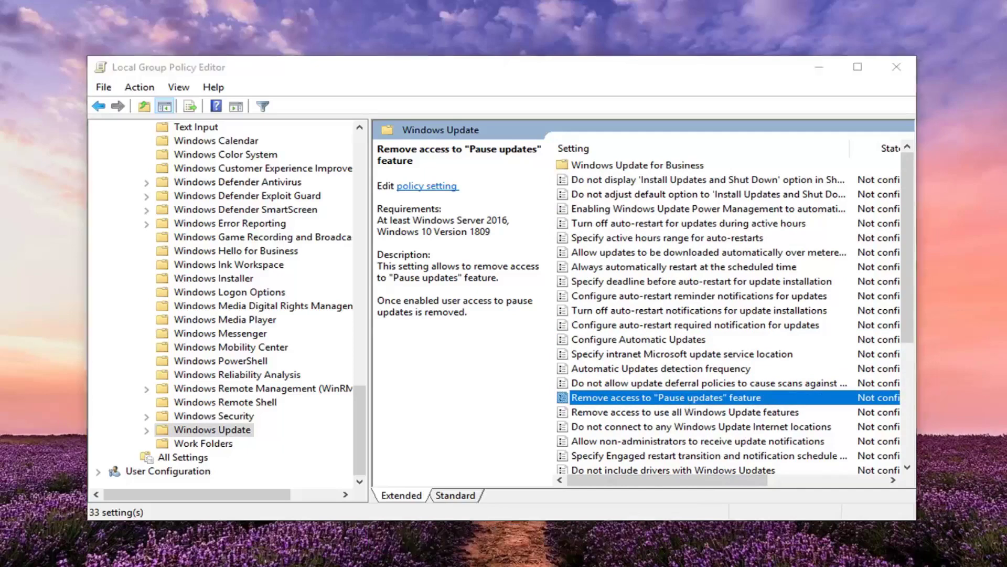
key("Return")
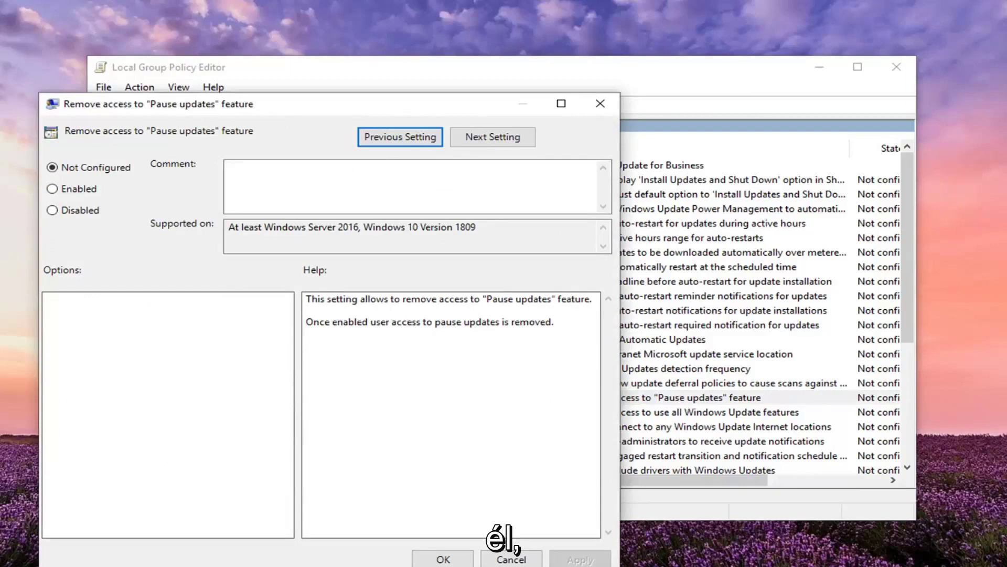
- Set the Remove access to "Pause updates" feature policy to Enabled, apply, and confirm
left_click_drag(199, 105, 420, 41)
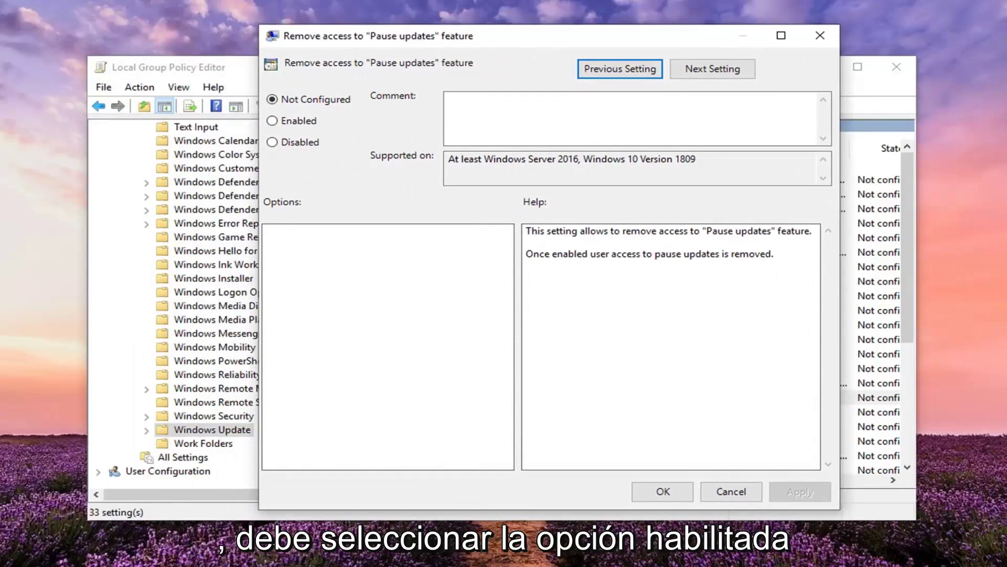
left_click(272, 121)
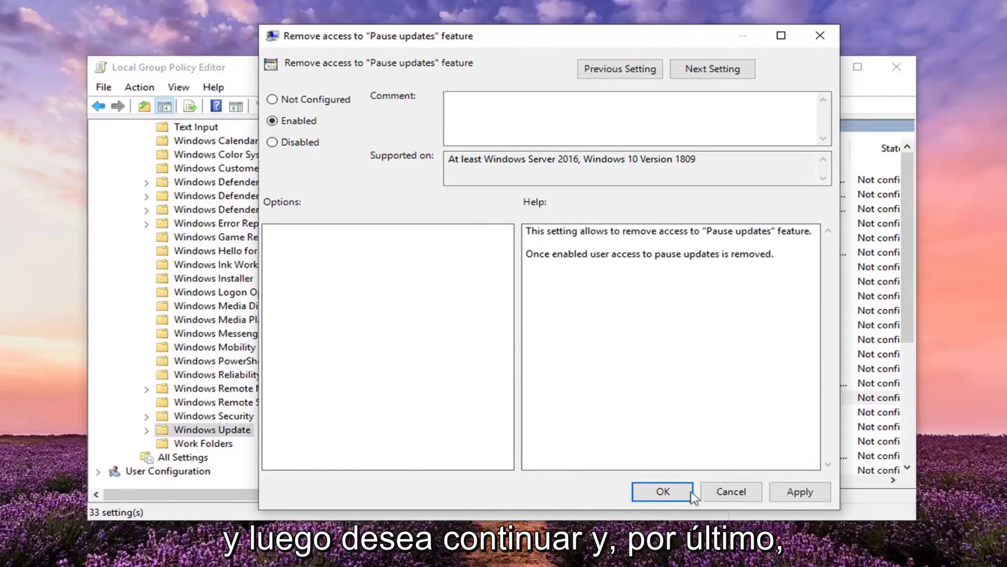
left_click(799, 491)
left_click(659, 492)
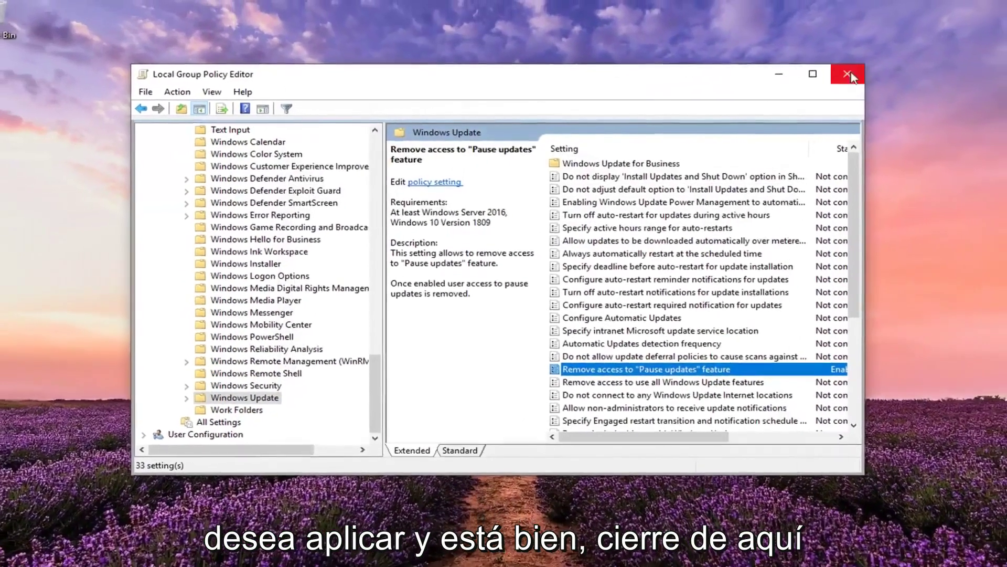
- Close the Local Group Policy Editor window
left_click(897, 66)
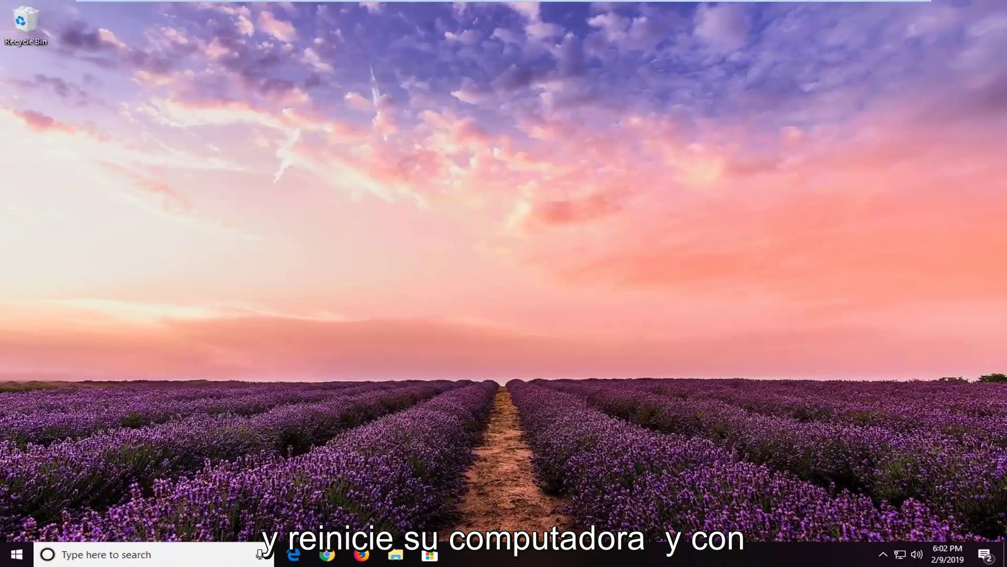